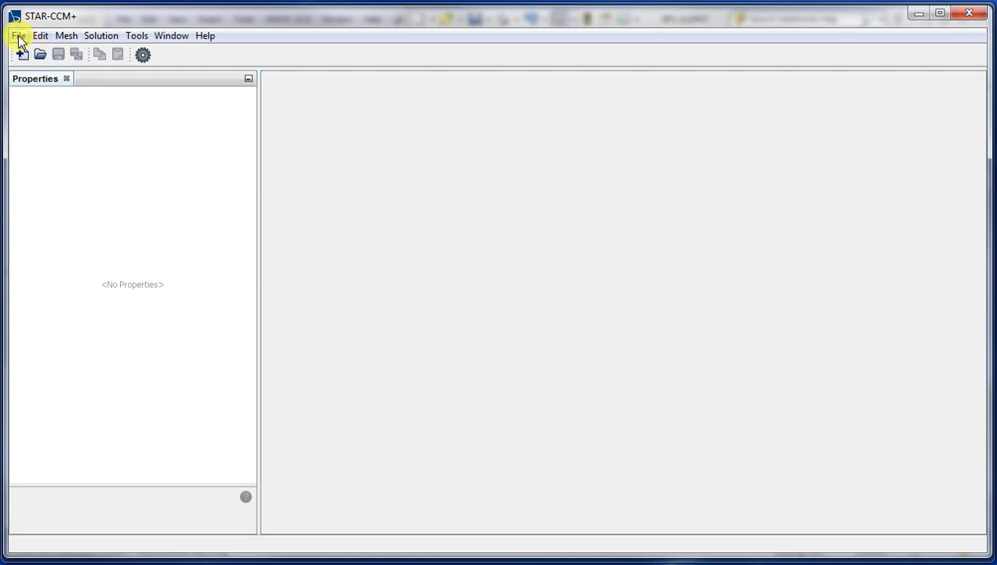
Create a new simulation running Parallel on Local Host with 2 compute processes.
click(18, 37)
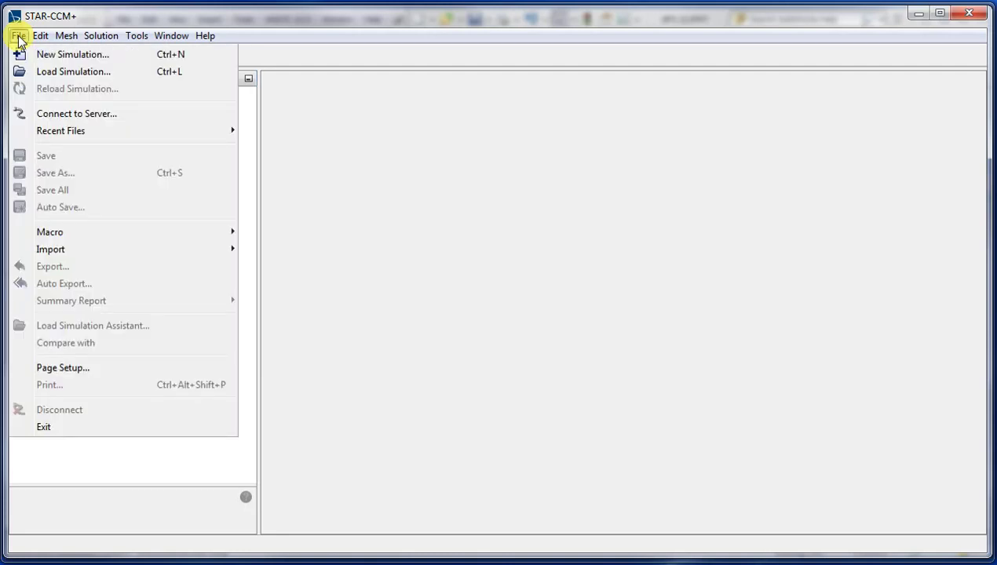
click(41, 54)
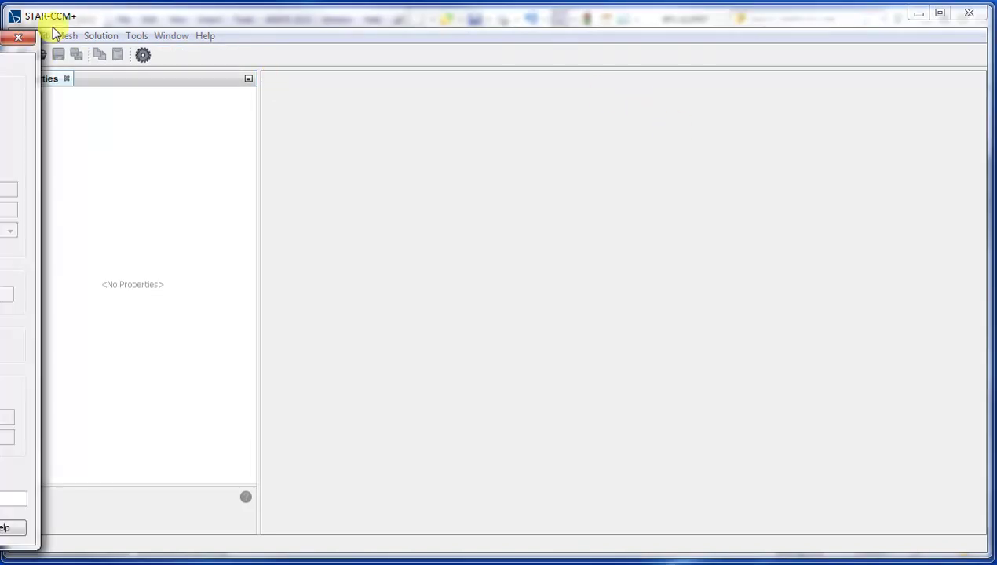
drag(49, 32, 536, 42)
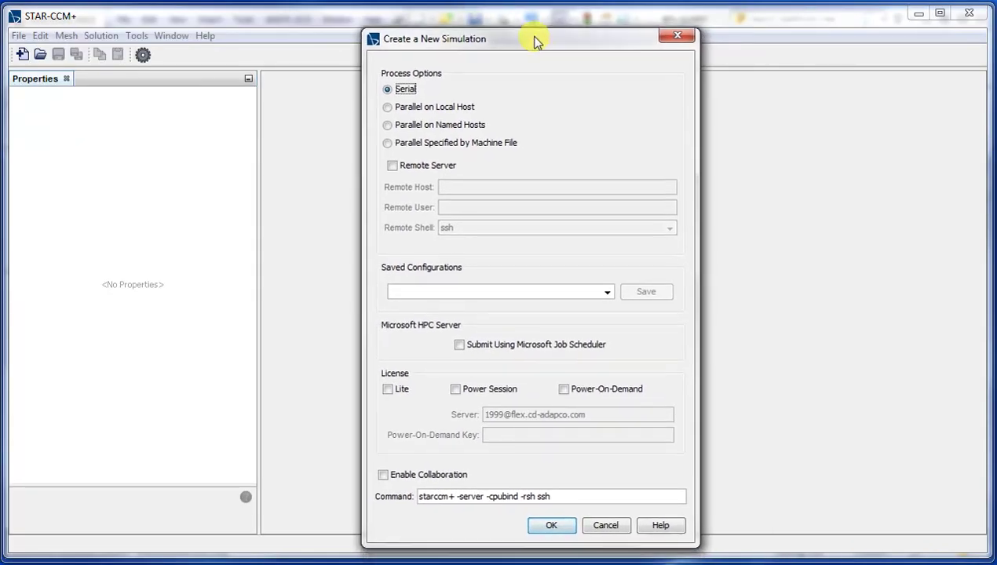
click(388, 107)
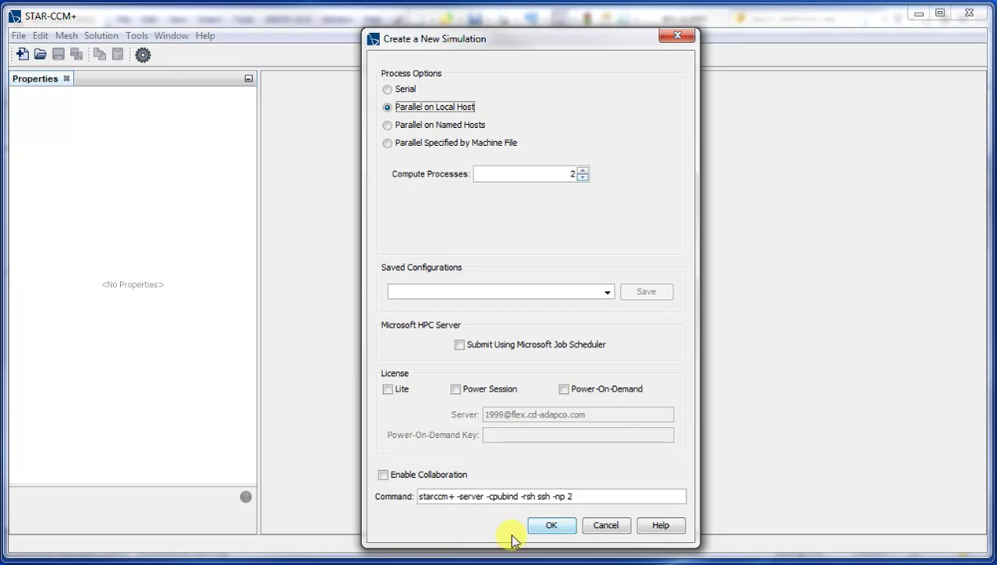
click(554, 525)
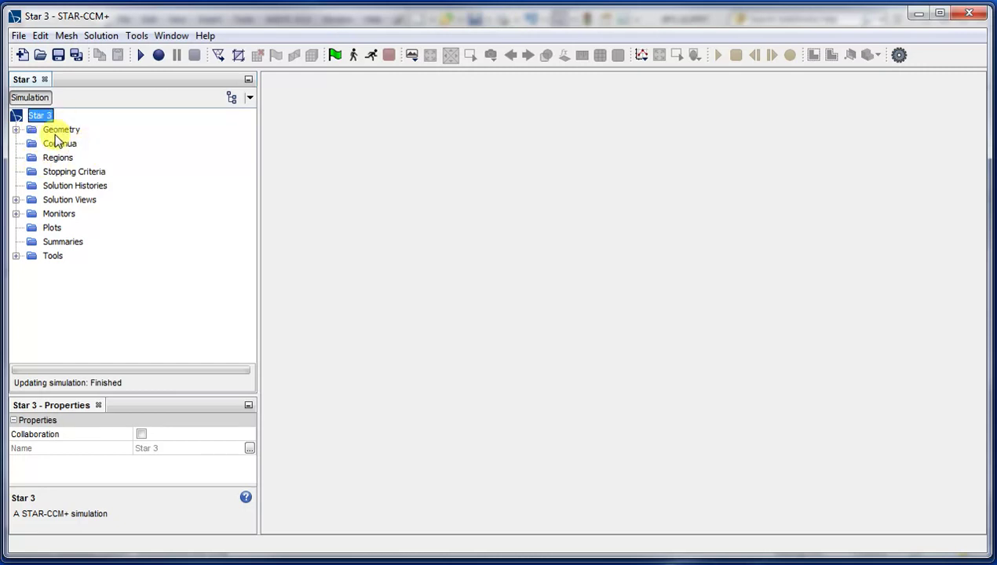
Browse the Star 3 tree, then expand Geometry to show 3D-CAD Models, Parts and Contacts.
click(50, 129)
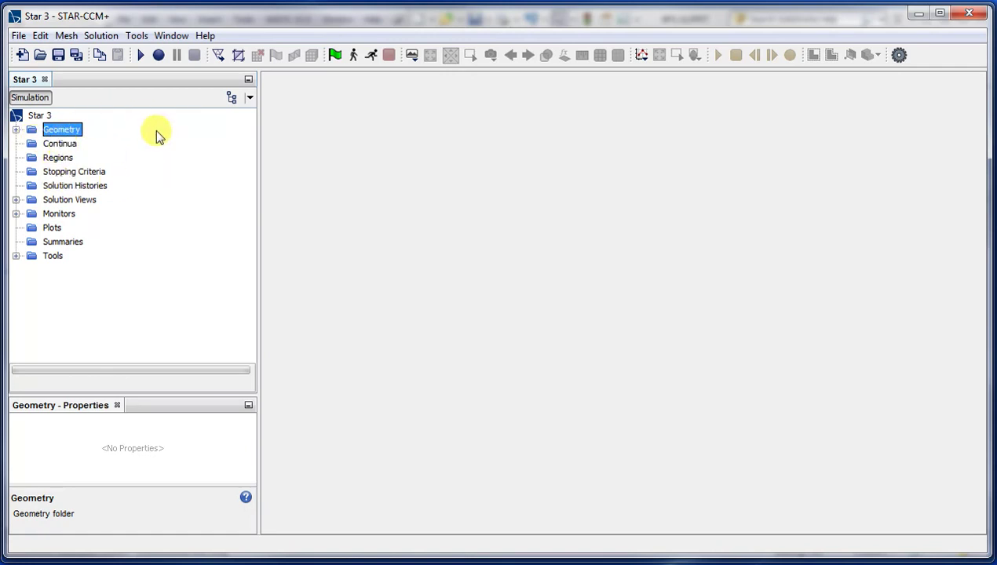
click(69, 143)
key(Down)
key(Down)
key(Down)
key(Up)
key(Down)
key(Down)
key(Down)
key(Down)
key(Up)
click(57, 130)
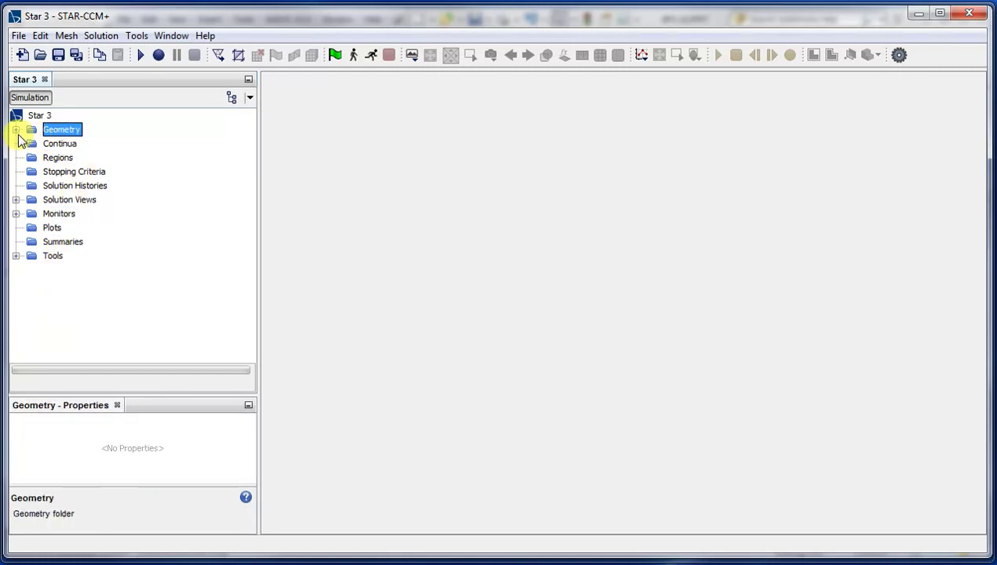
click(16, 129)
click(58, 134)
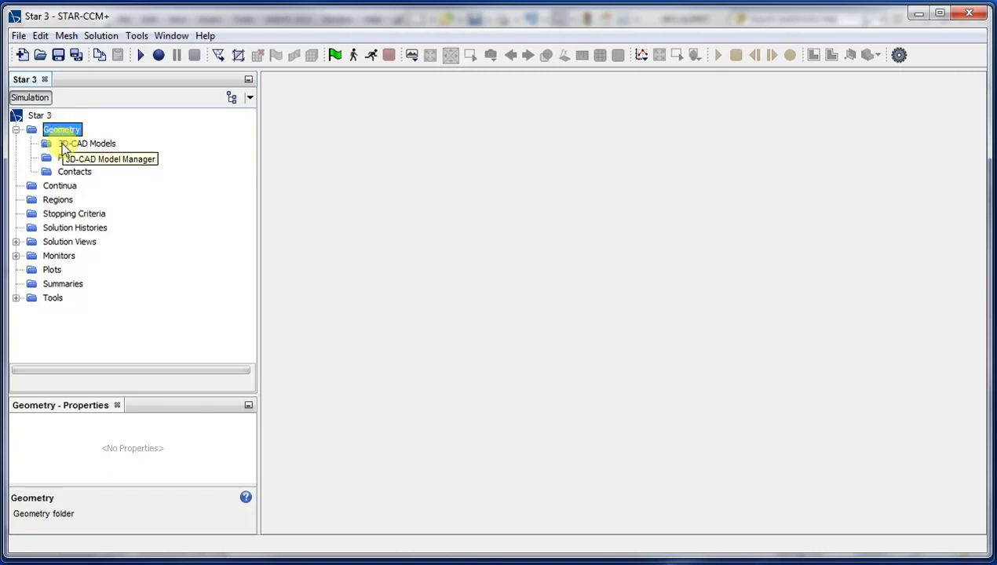
Import Desktop\BFS.STEP through Import Surface Mesh as a new part.
click(18, 37)
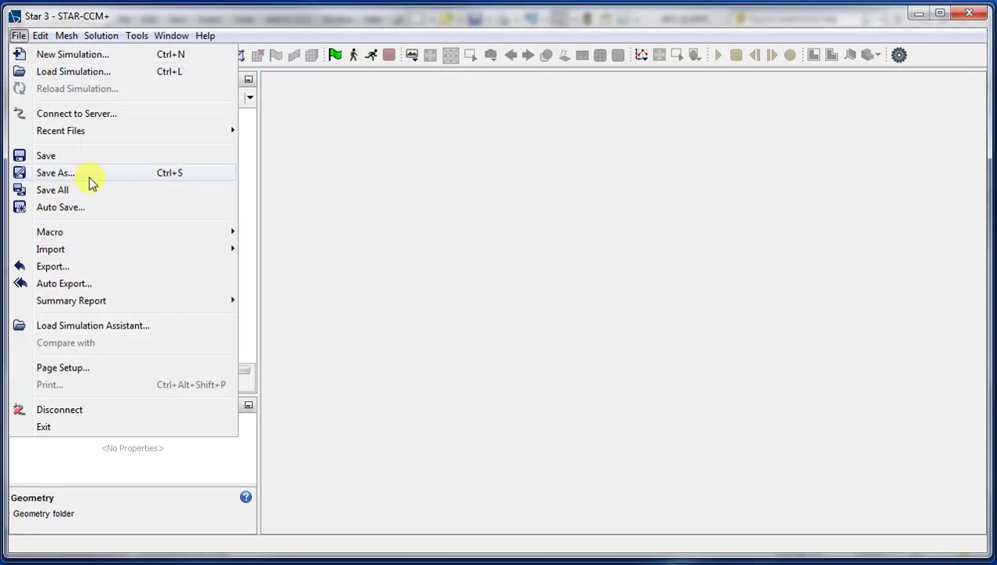
mouse_move(88, 253)
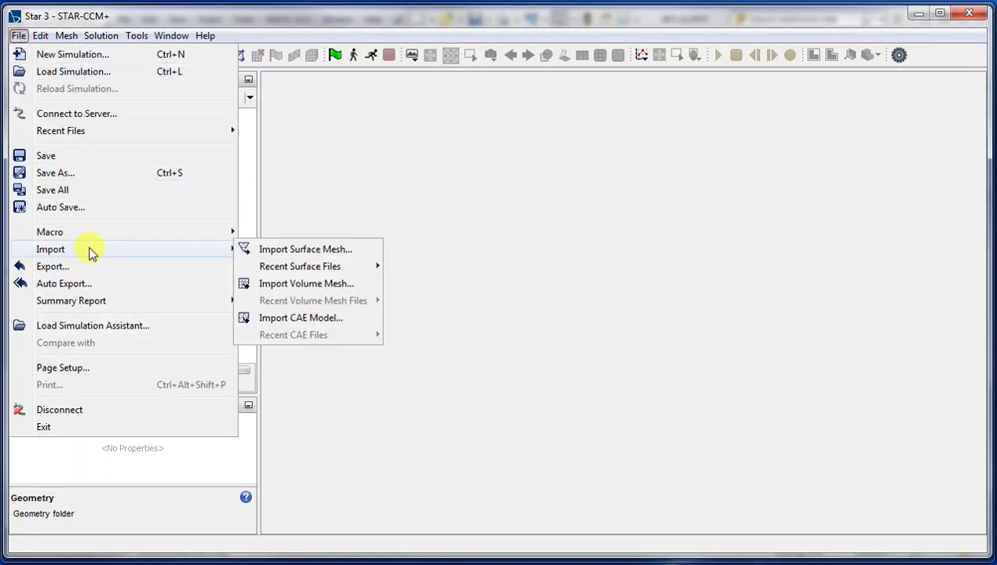
click(314, 251)
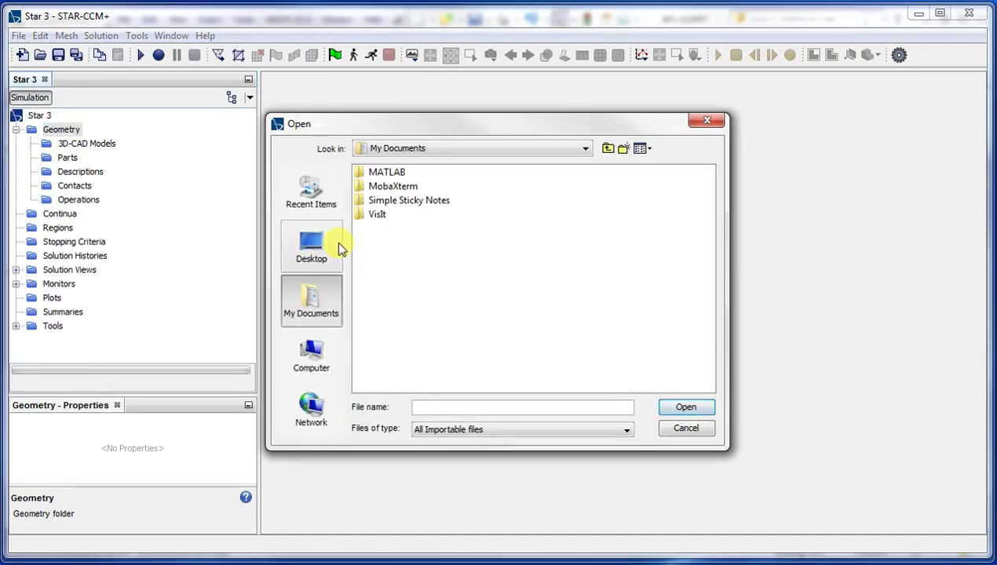
click(336, 242)
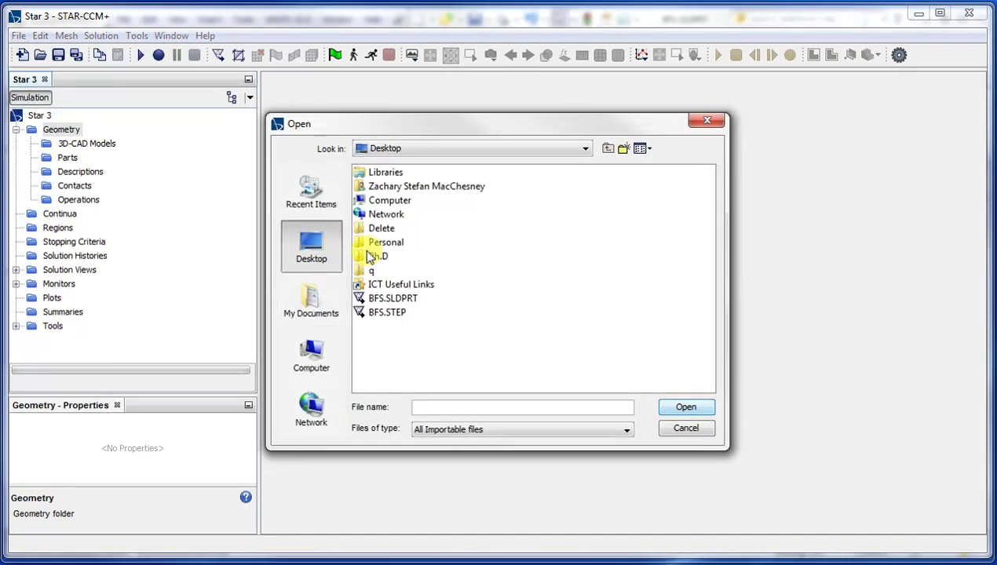
click(385, 312)
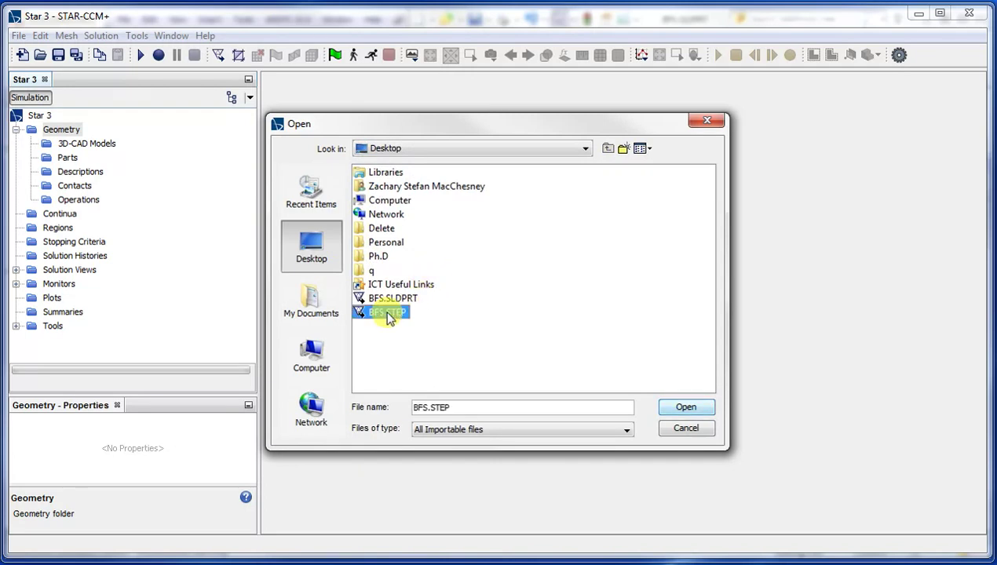
click(688, 411)
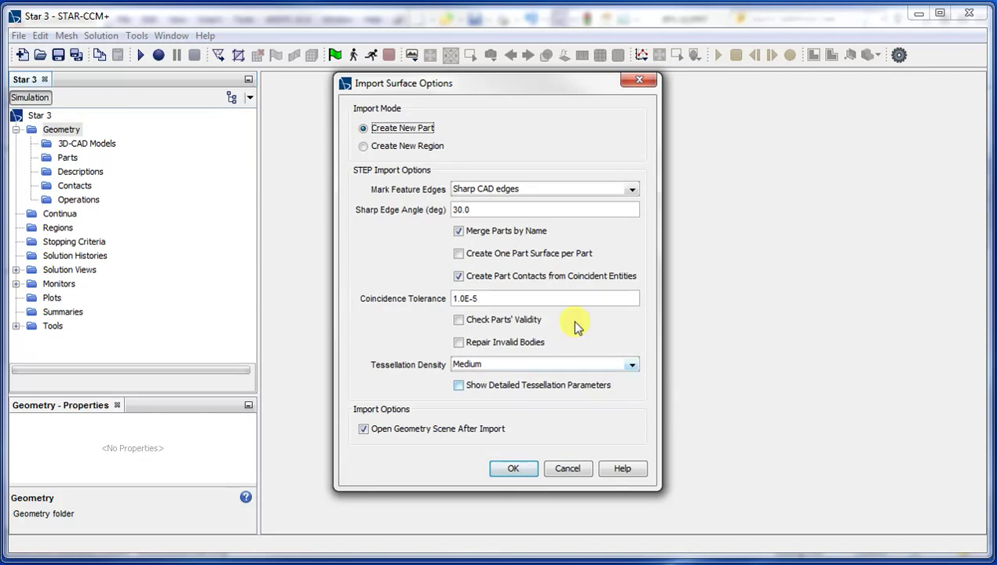
click(514, 469)
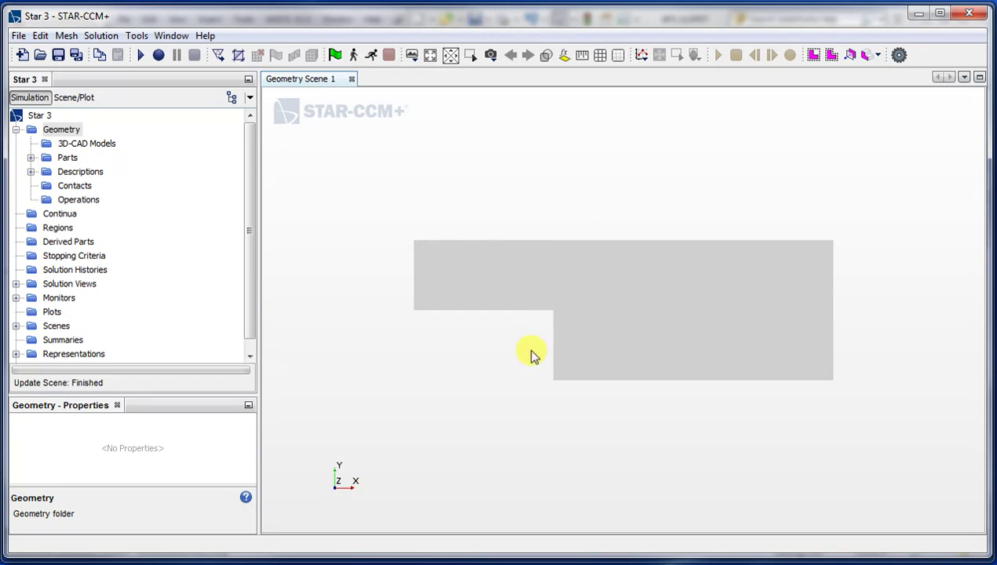
Orbit and pan the backward-facing step in Geometry Scene 1 through oblique, end-on and side views.
mouse_move(501, 366)
mouse_down()
mouse_move(510, 367)
mouse_move(491, 347)
mouse_move(505, 351)
mouse_move(487, 357)
mouse_move(534, 361)
mouse_move(530, 383)
mouse_move(541, 384)
mouse_move(539, 347)
mouse_move(475, 368)
mouse_move(424, 338)
mouse_move(475, 369)
mouse_up()
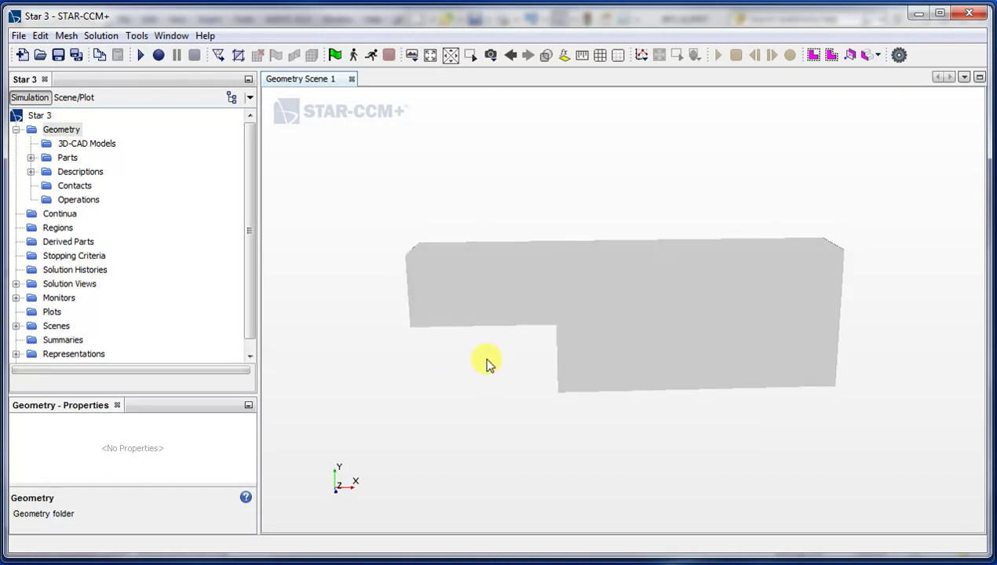
mouse_move(481, 361)
middle_down()
mouse_move(547, 366)
mouse_move(471, 357)
mouse_move(583, 360)
mouse_move(584, 333)
mouse_move(474, 344)
mouse_move(472, 361)
middle_up()
drag(470, 360, 570, 316)
drag(549, 361, 596, 329)
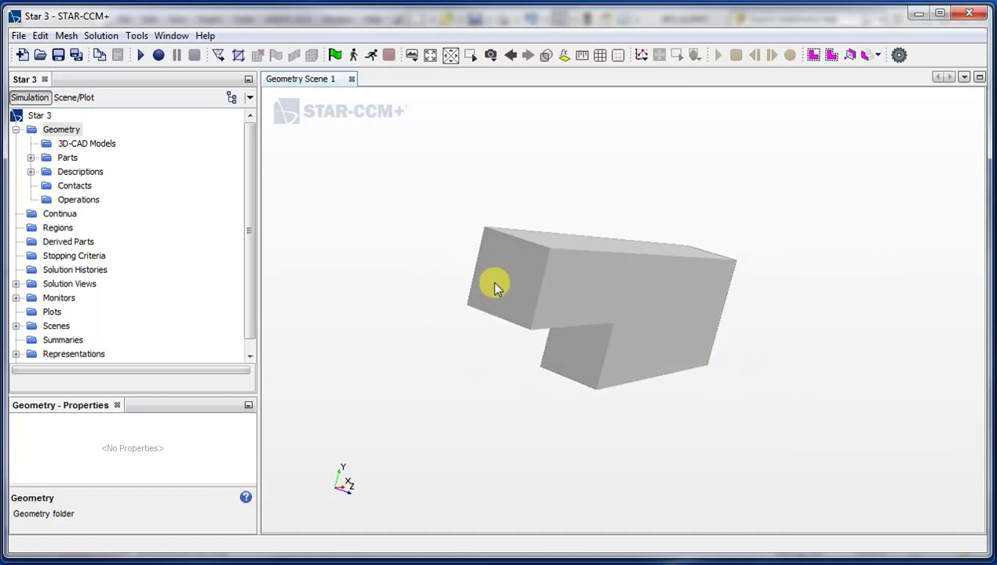
drag(497, 293, 846, 333)
drag(547, 339, 581, 314)
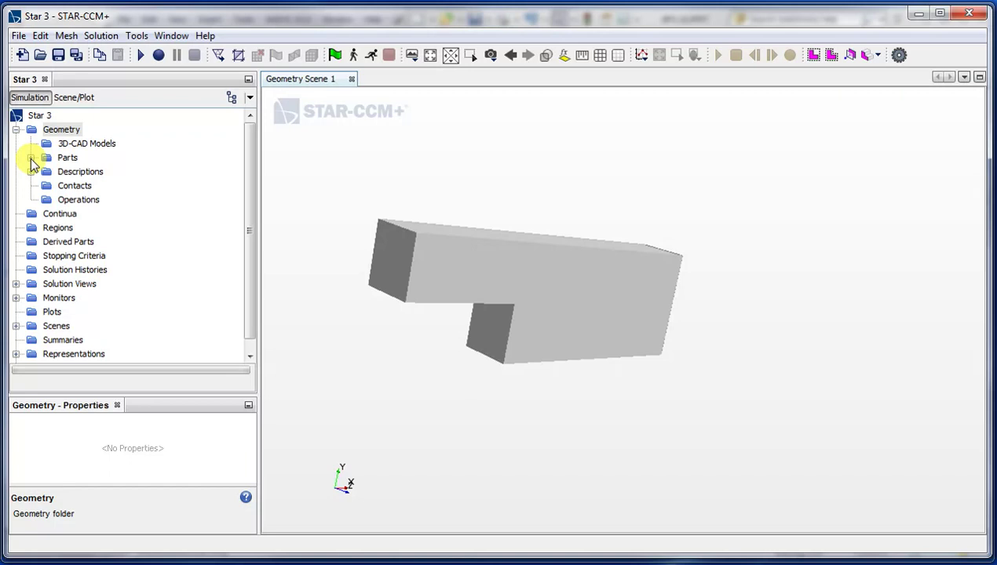
Expand Parts > Boss-Extrude1 > Surfaces and select the Faces surface.
click(31, 158)
click(69, 172)
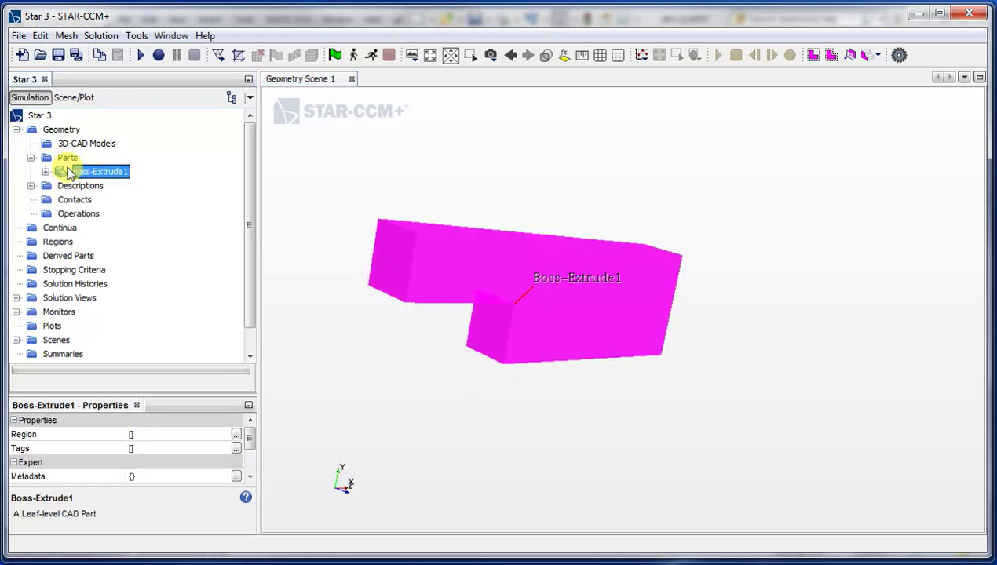
click(46, 172)
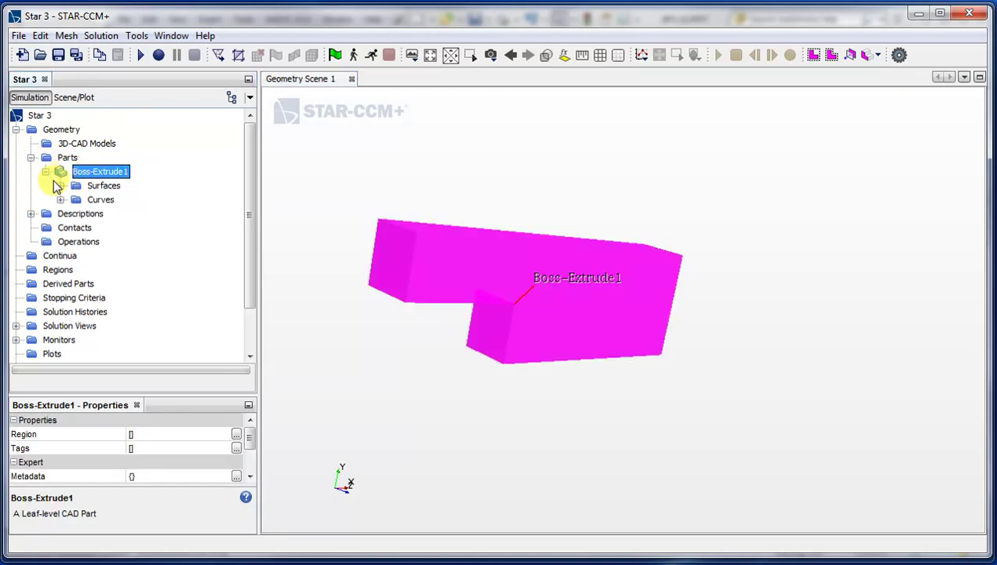
click(59, 186)
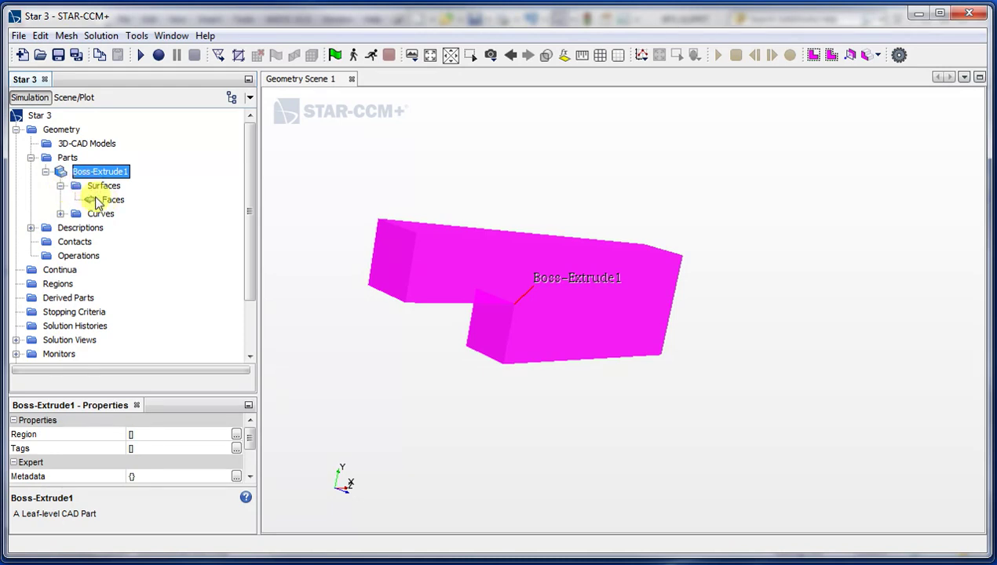
click(100, 201)
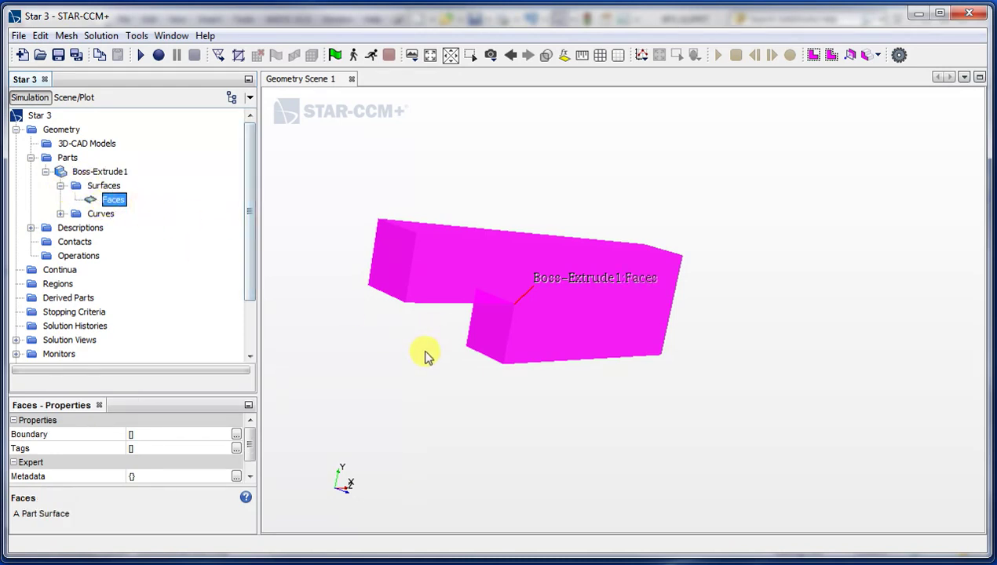
Rotate the model to locate Faces, reselect it and bring up its actions menu.
mouse_move(394, 359)
mouse_down()
mouse_move(452, 358)
mouse_move(407, 354)
mouse_up()
click(396, 259)
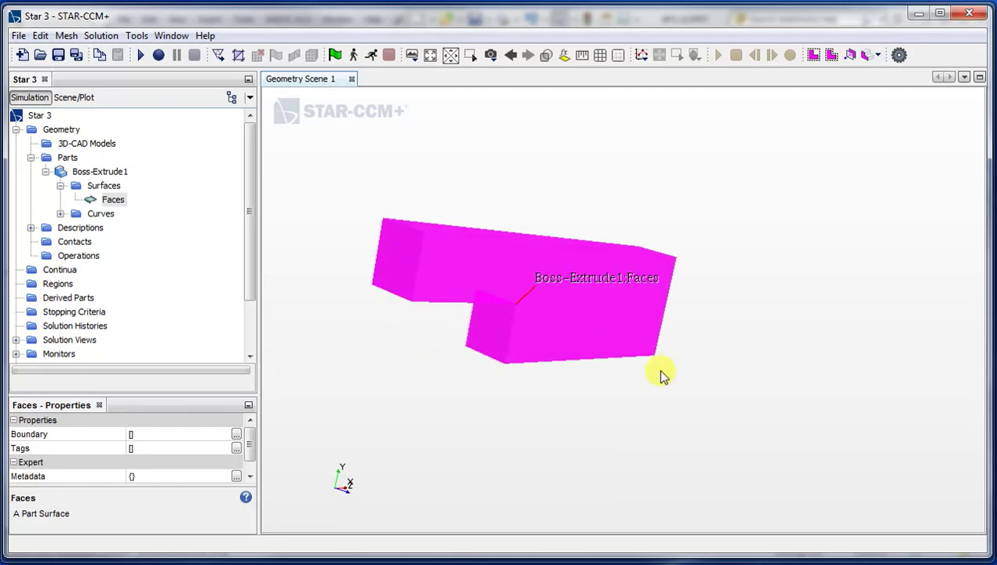
drag(663, 379, 588, 378)
click(583, 300)
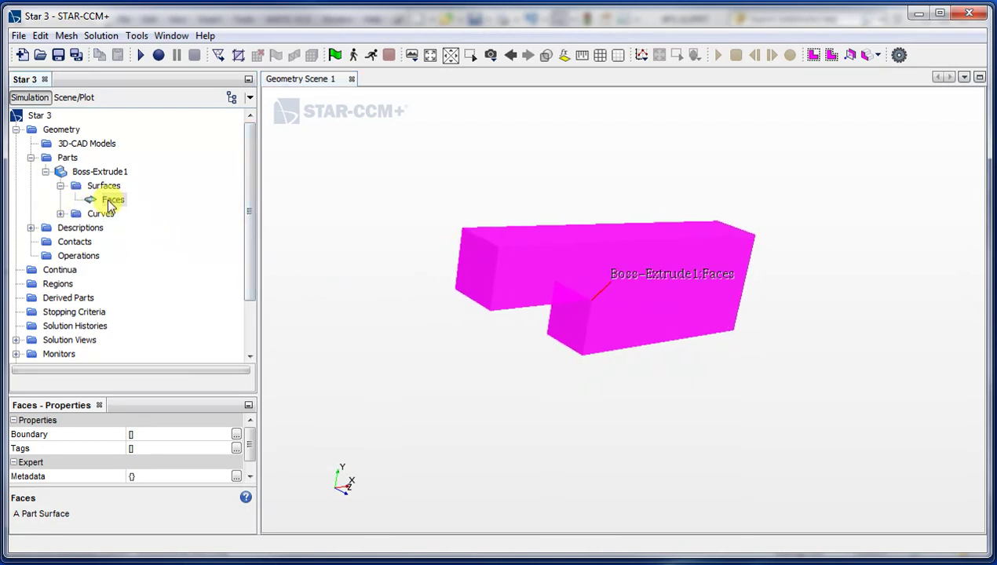
right_click(111, 206)
Split the near and far end-face patches off Faces as new Inlet and Outlet surfaces.
click(157, 270)
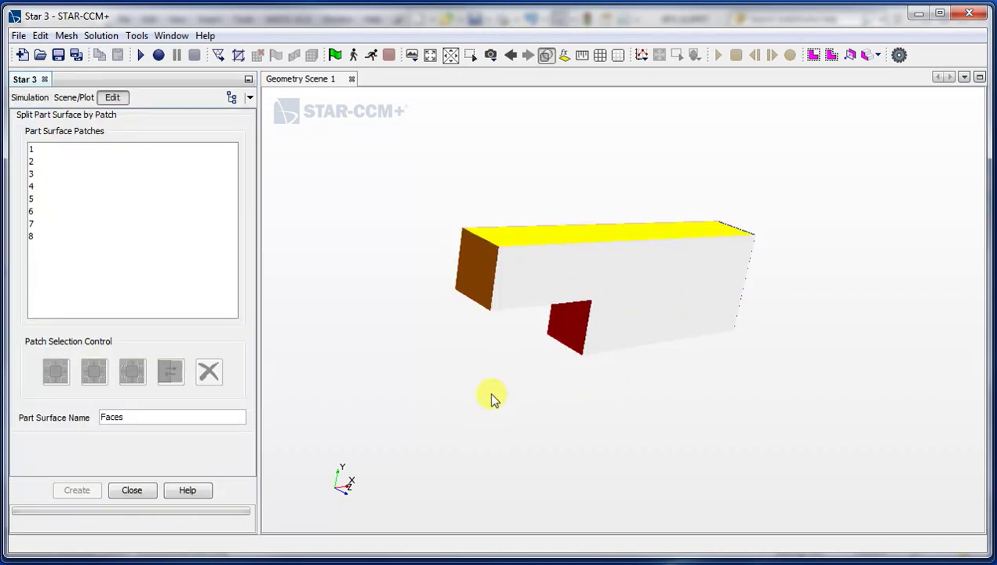
click(478, 271)
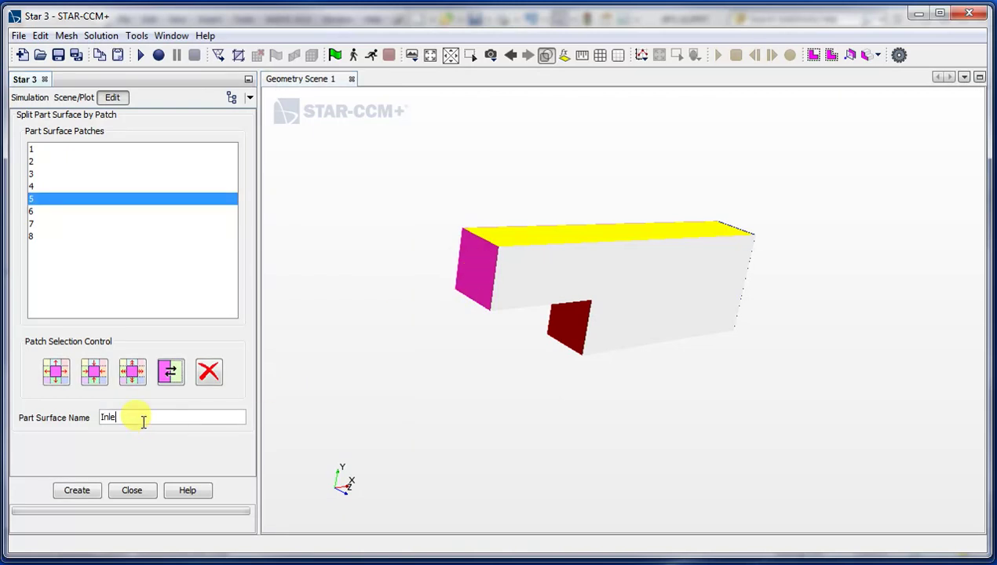
click(96, 493)
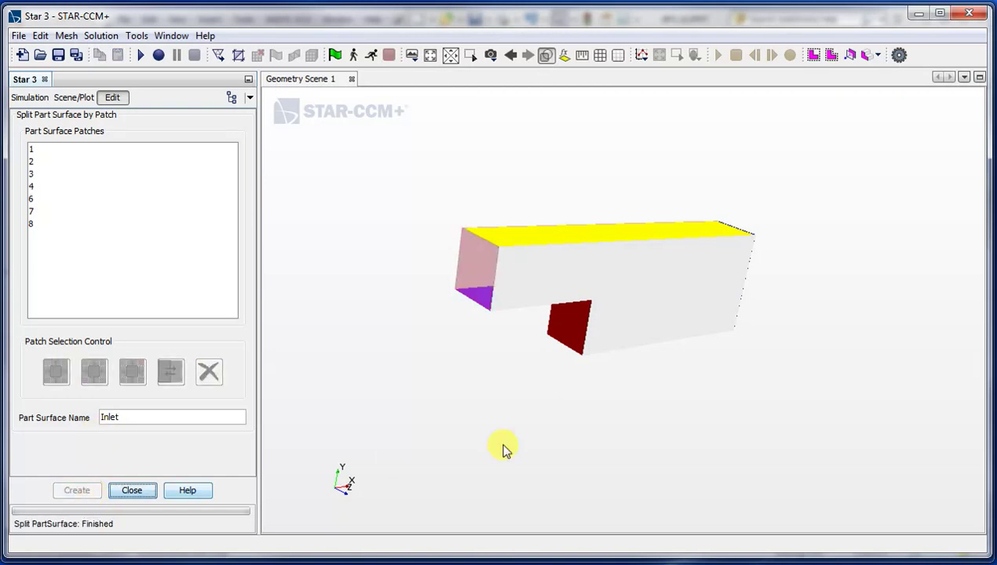
drag(628, 410, 470, 384)
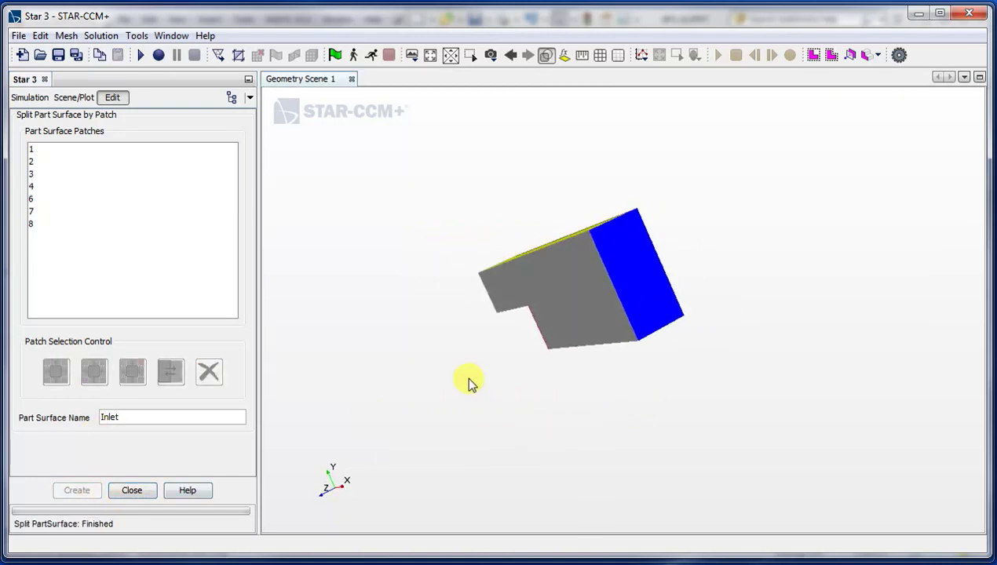
click(639, 301)
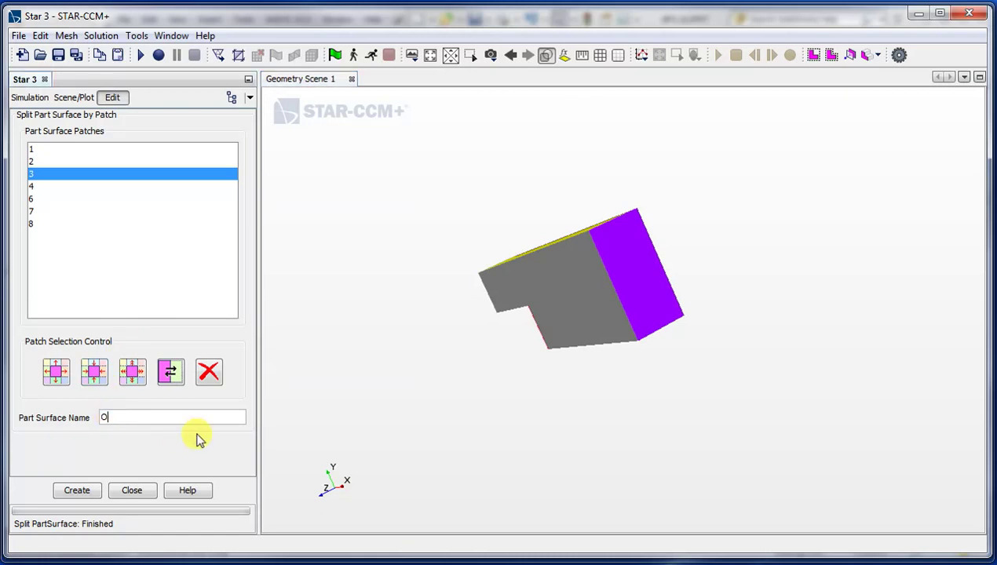
click(88, 493)
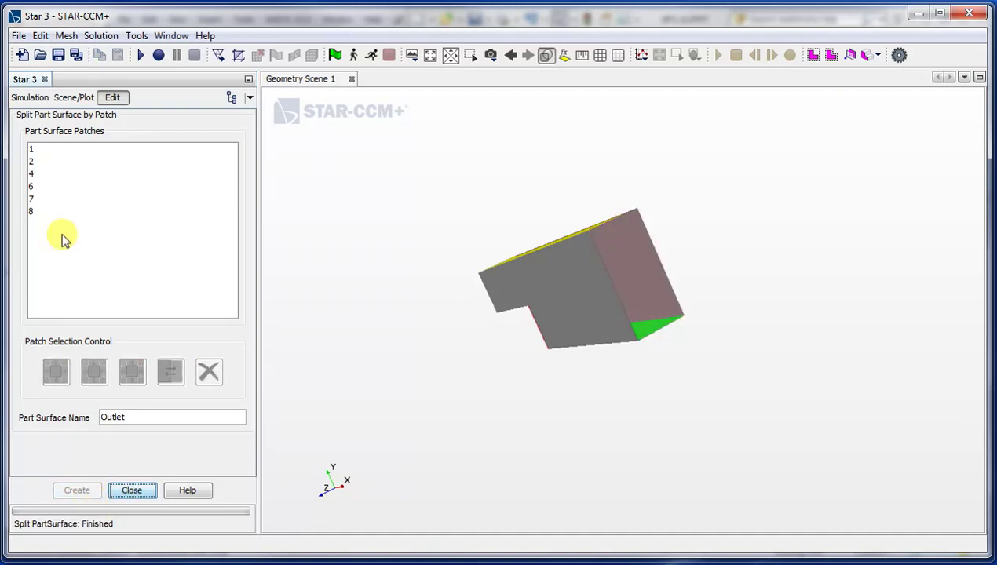
Preview the remaining patches and rotate the part to inspect its faces.
drag(36, 158, 40, 209)
drag(442, 411, 654, 383)
drag(330, 430, 487, 412)
click(150, 491)
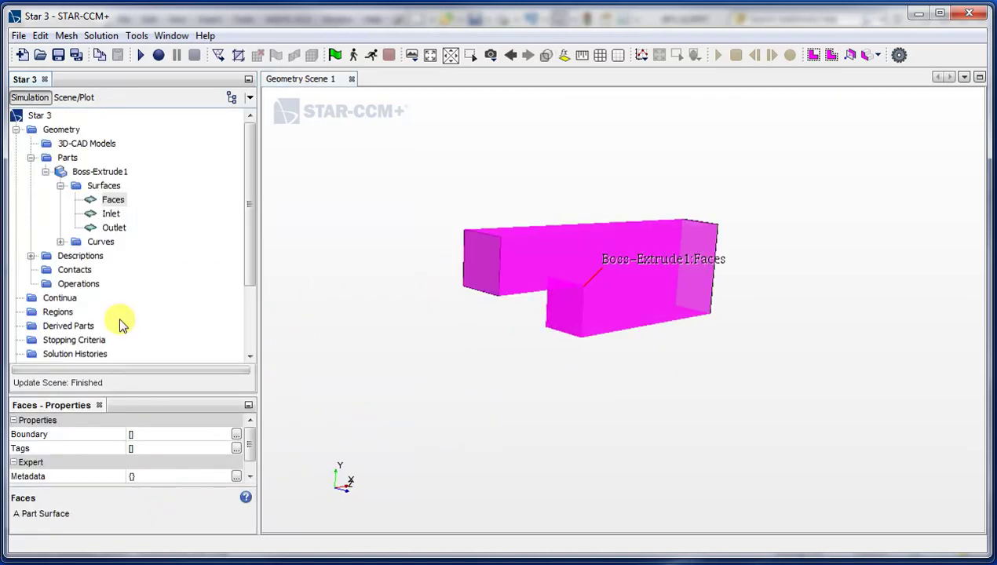
click(472, 374)
drag(472, 374, 512, 352)
scroll(247, 225, up, 2)
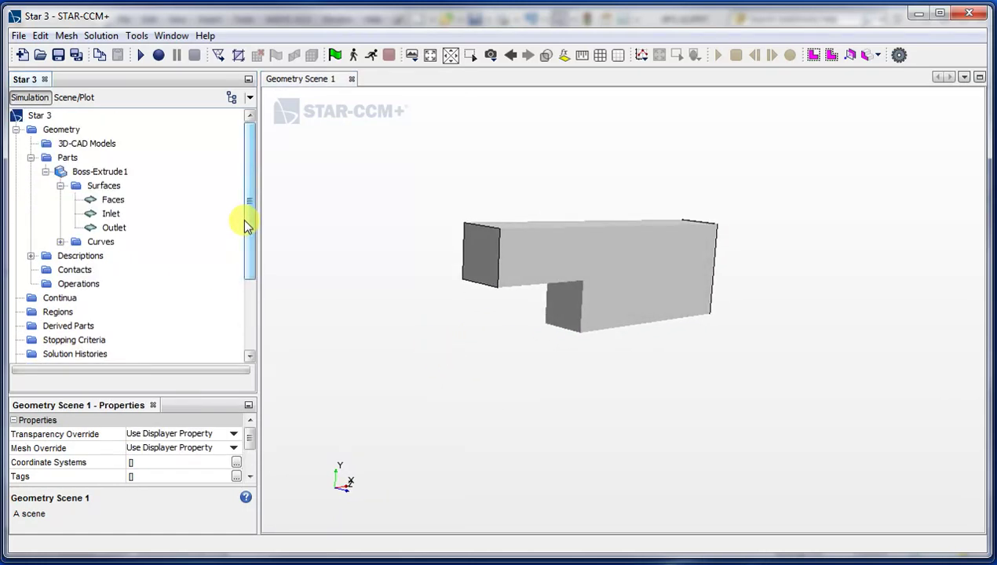
click(66, 159)
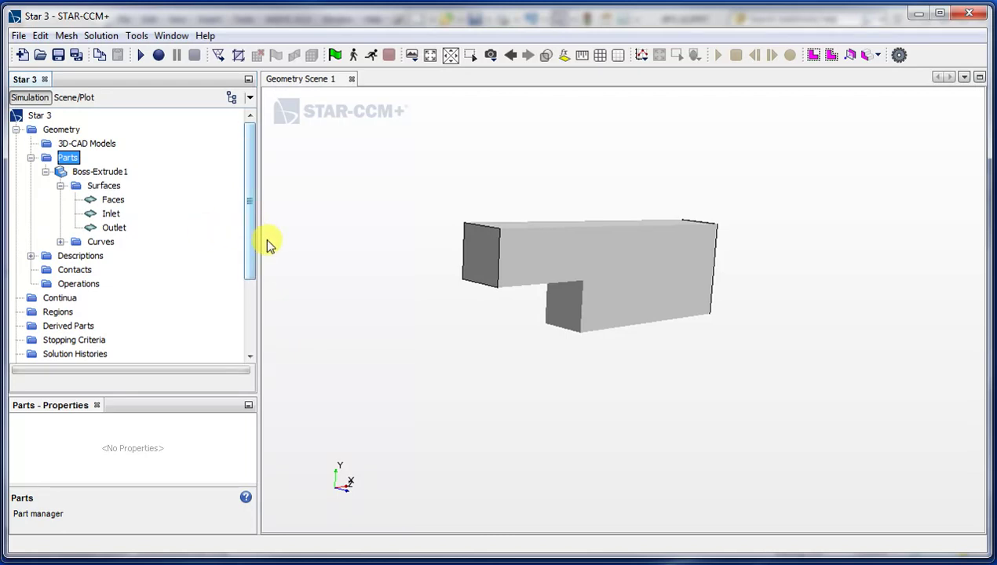
mouse_move(249, 238)
mouse_down()
mouse_move(246, 248)
mouse_move(245, 234)
mouse_up()
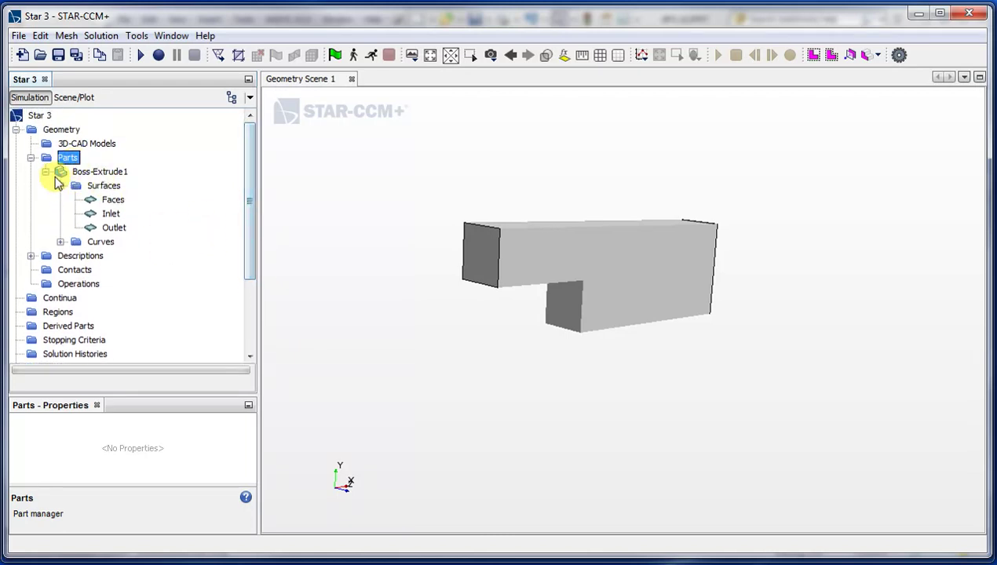
click(48, 314)
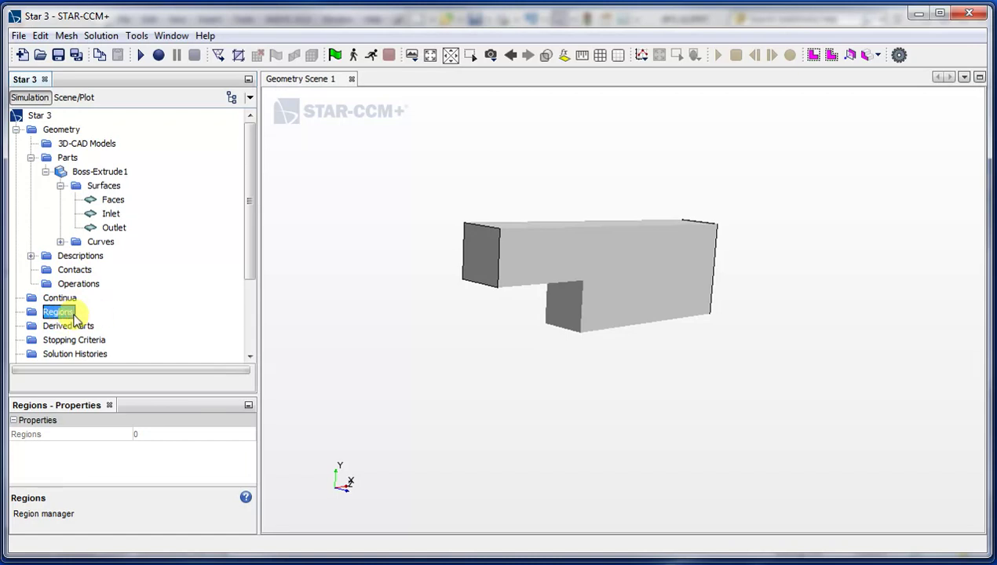
click(94, 175)
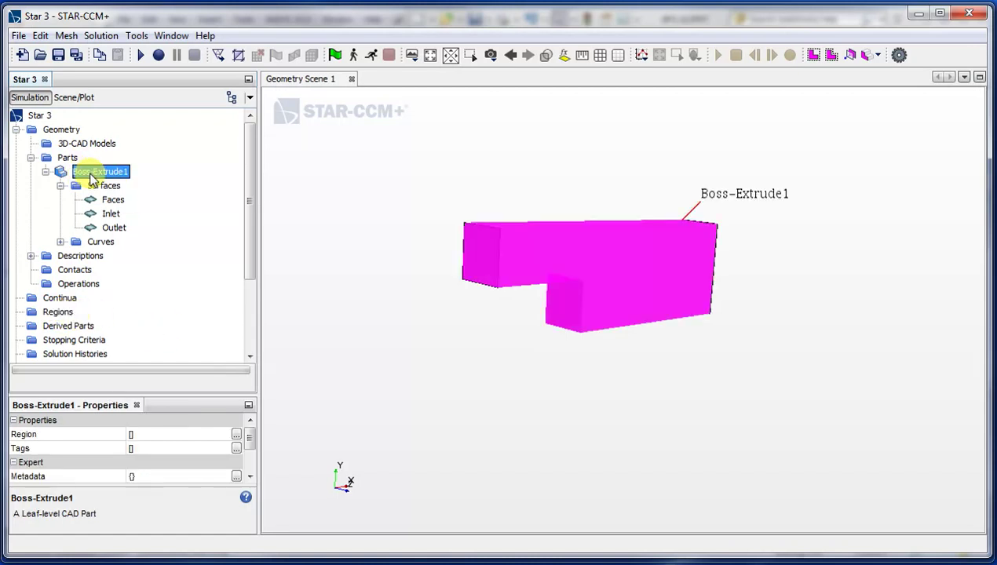
Assign Boss-Extrude1 to One Region for All Parts with a Boundary for Each Part Surface.
right_click(92, 179)
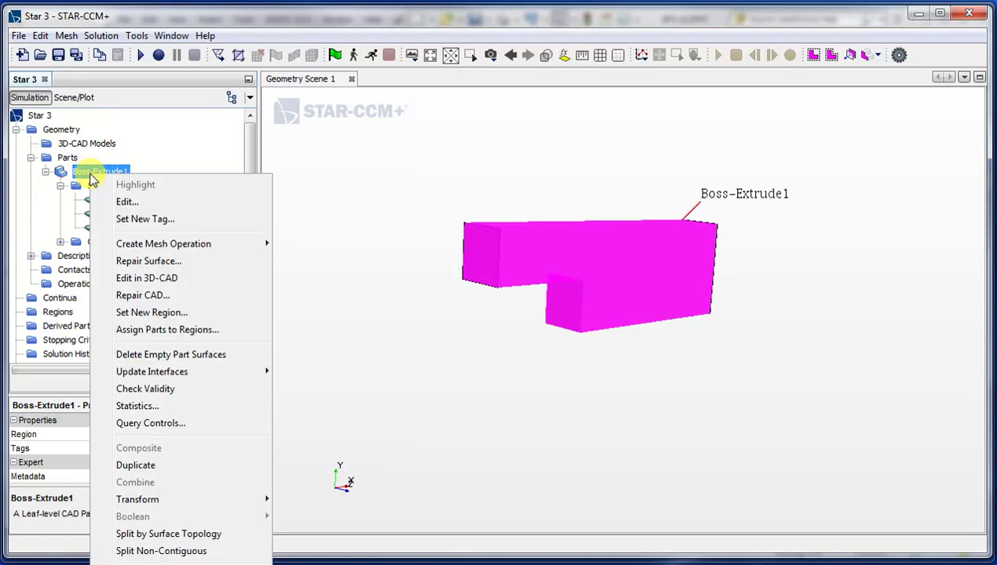
click(197, 330)
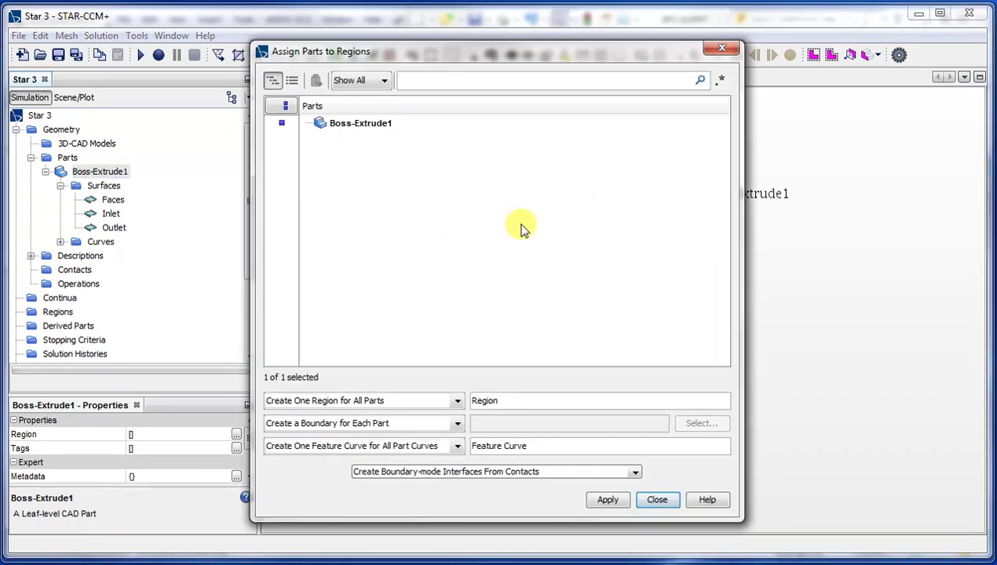
click(457, 400)
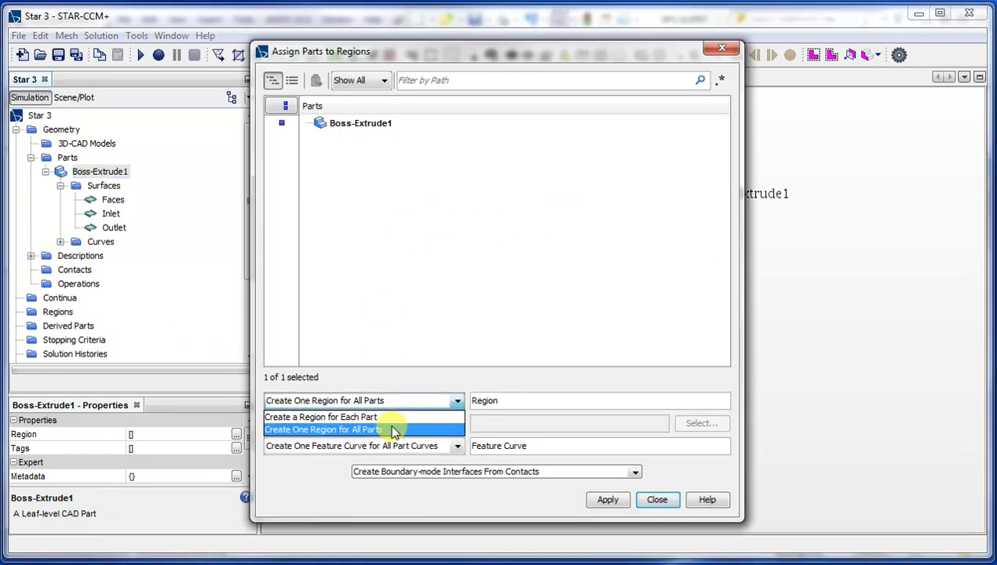
click(393, 431)
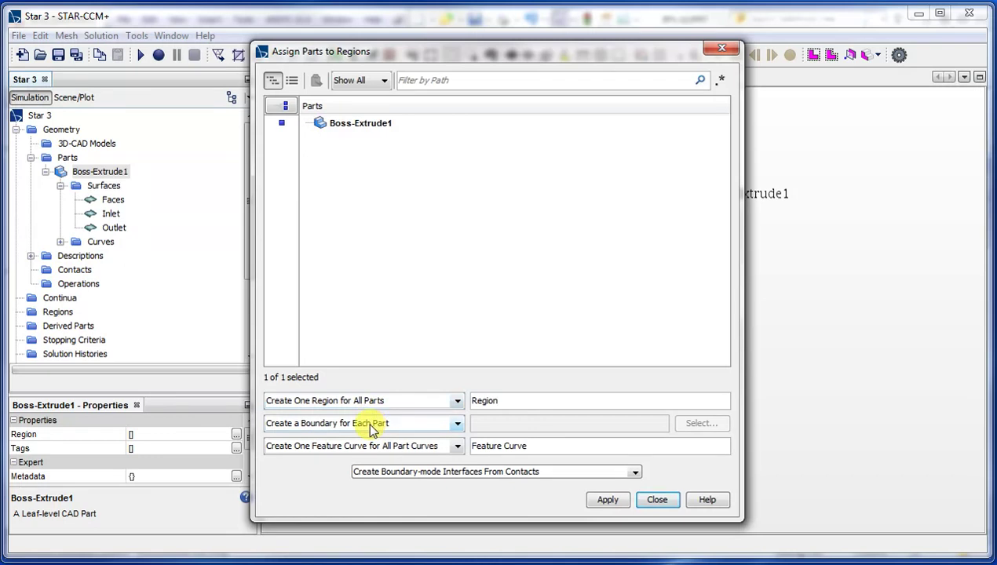
click(371, 430)
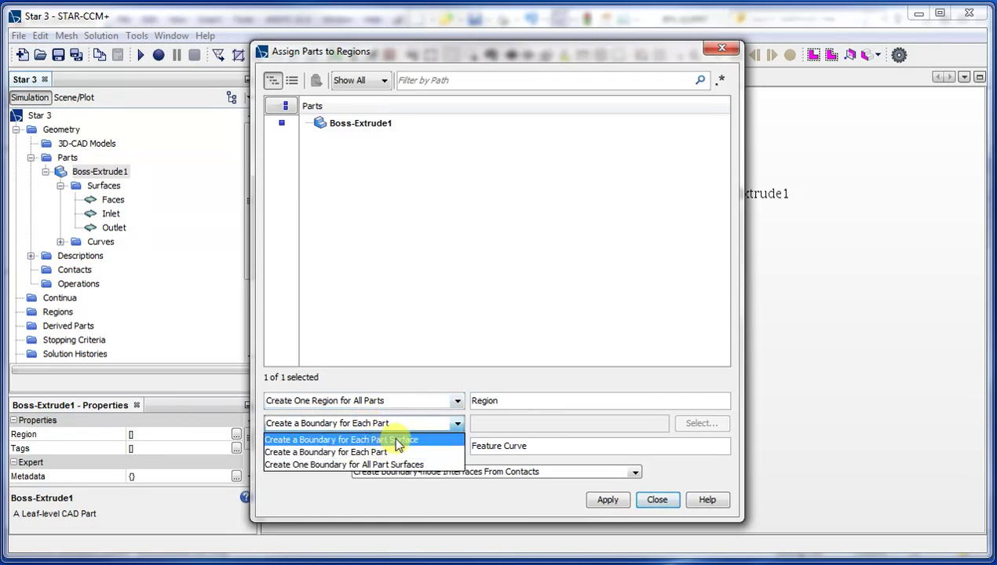
click(395, 441)
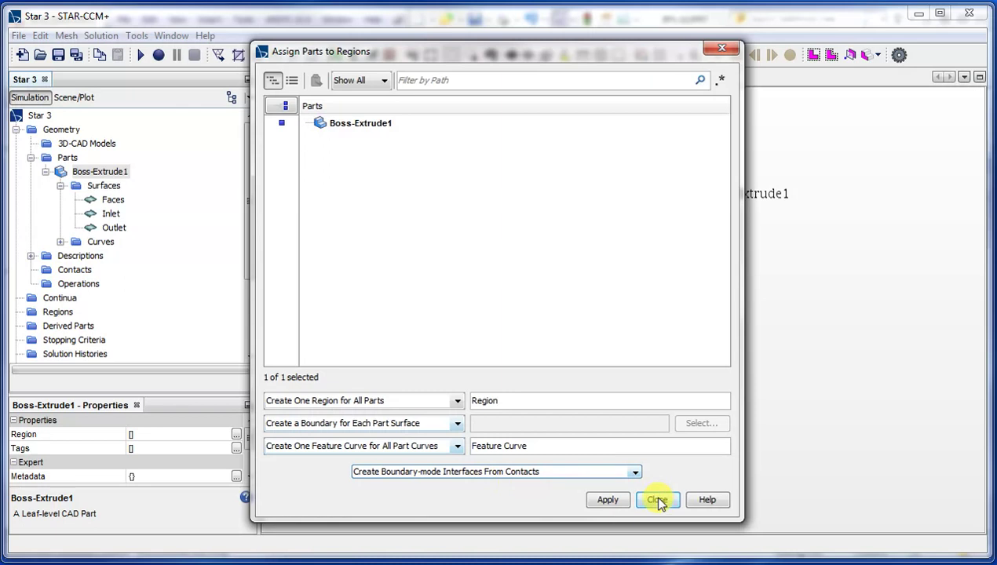
click(610, 503)
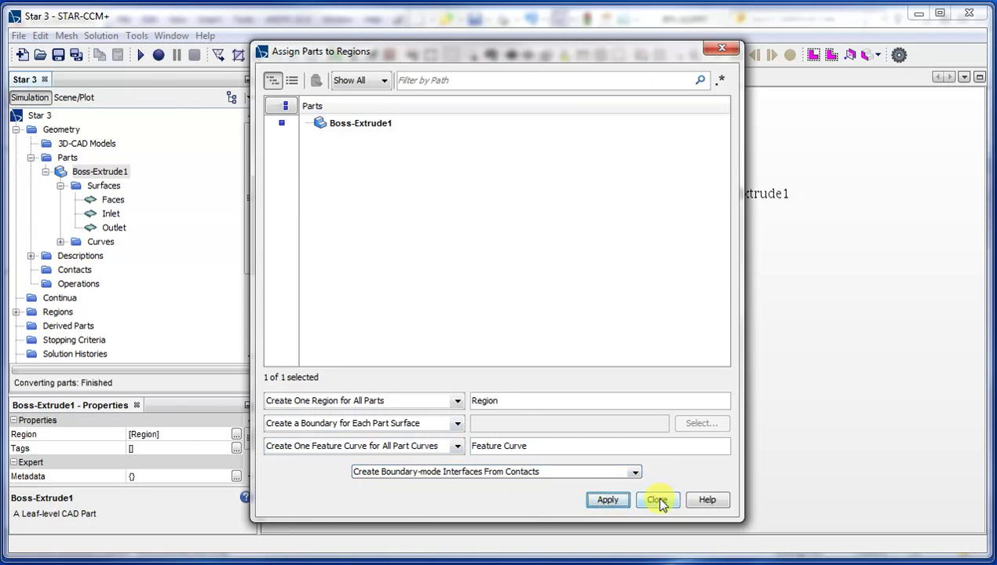
click(658, 500)
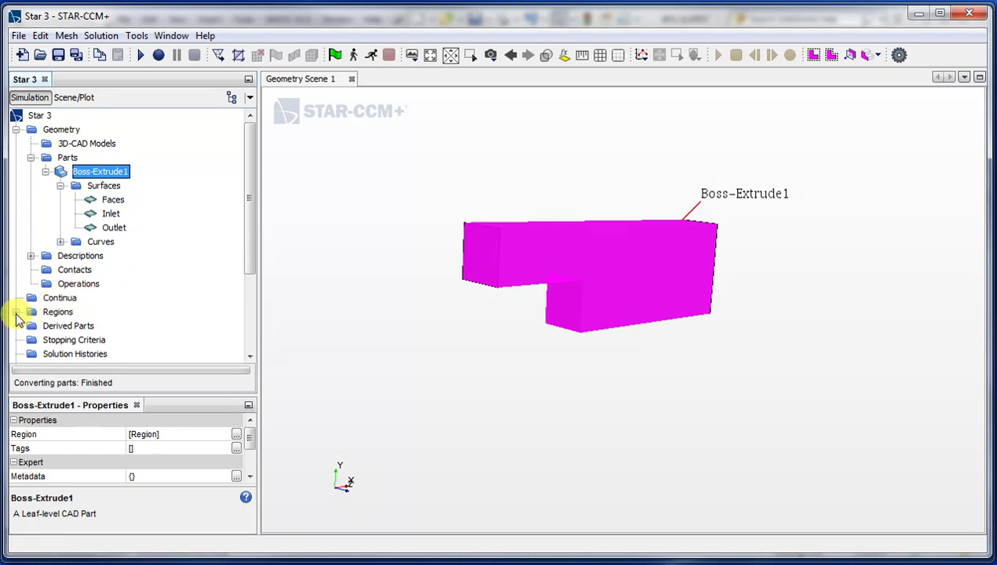
Expand Regions > Region > Boundaries and highlight the Boss-Extrude1, Inlet and Outlet boundaries.
click(16, 311)
scroll(248, 271, down, 1)
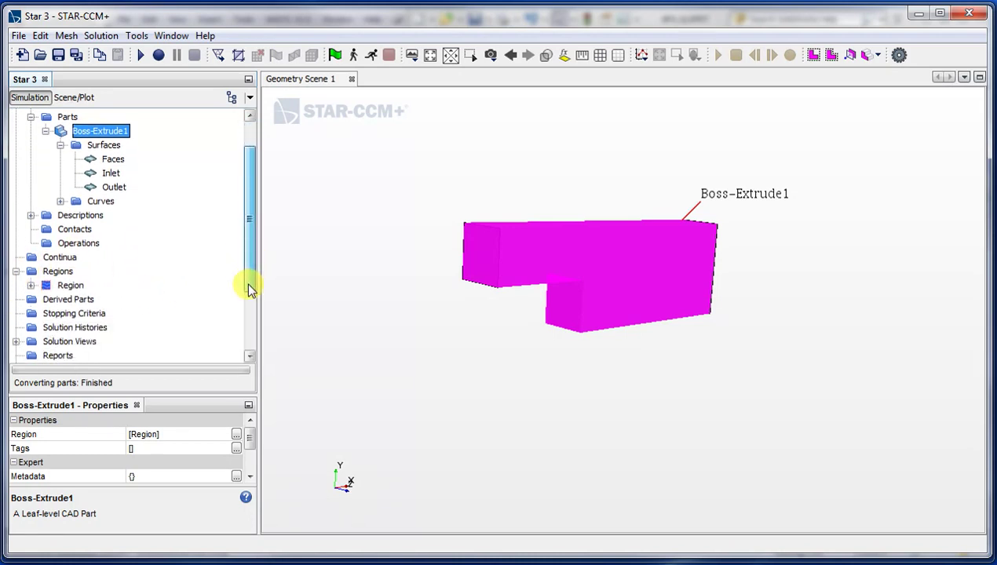
click(31, 284)
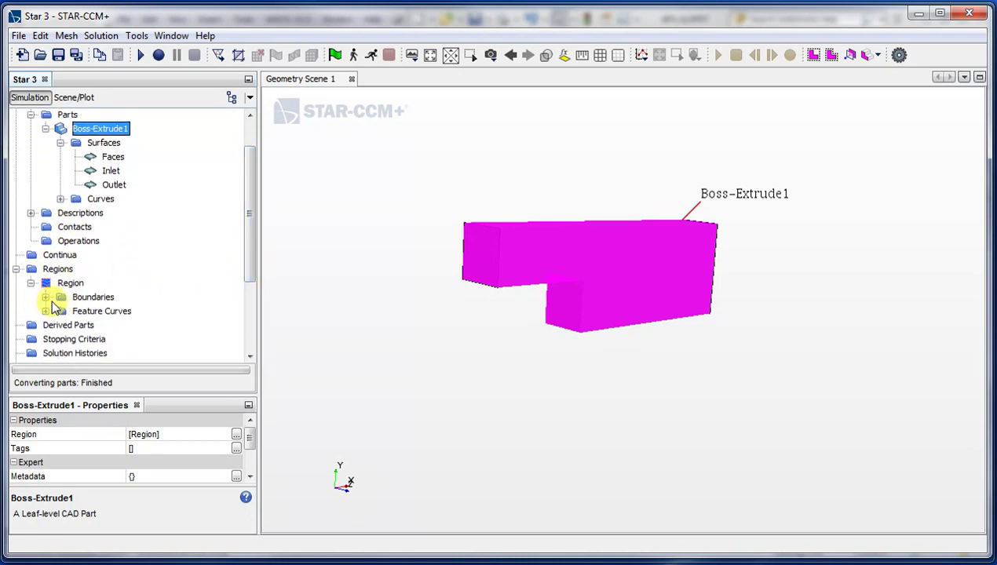
click(46, 297)
scroll(263, 259, down, 2)
click(118, 247)
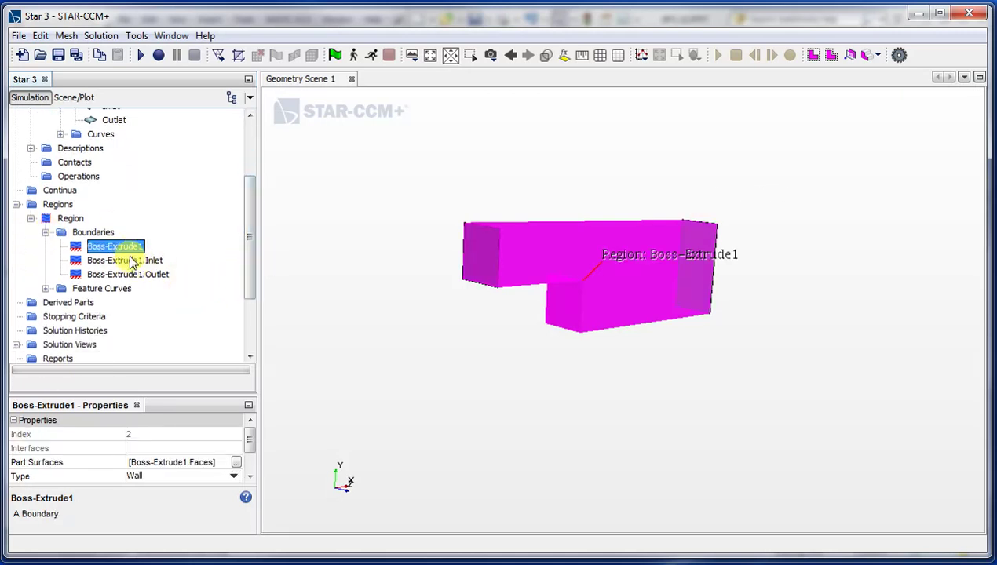
click(130, 263)
click(157, 277)
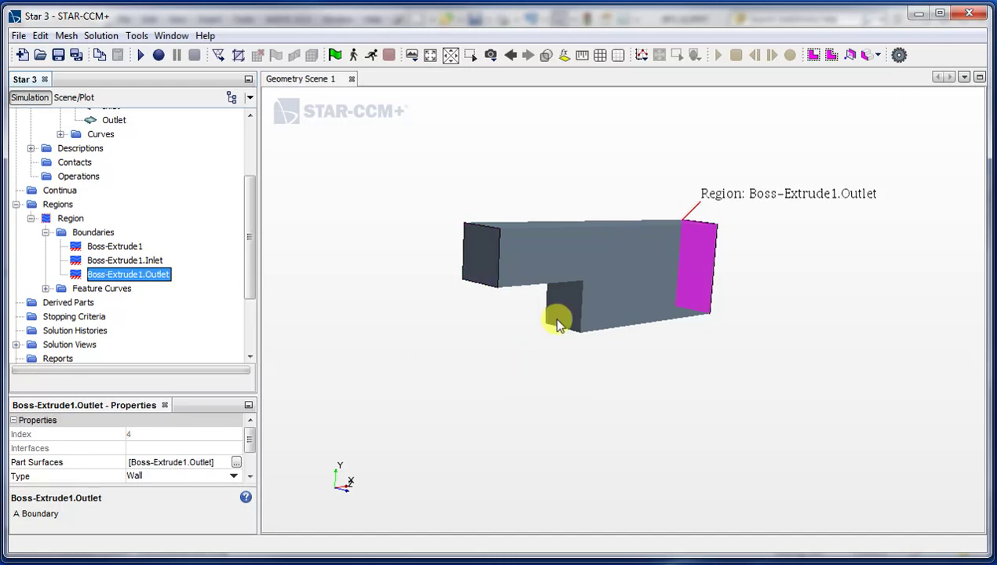
click(110, 246)
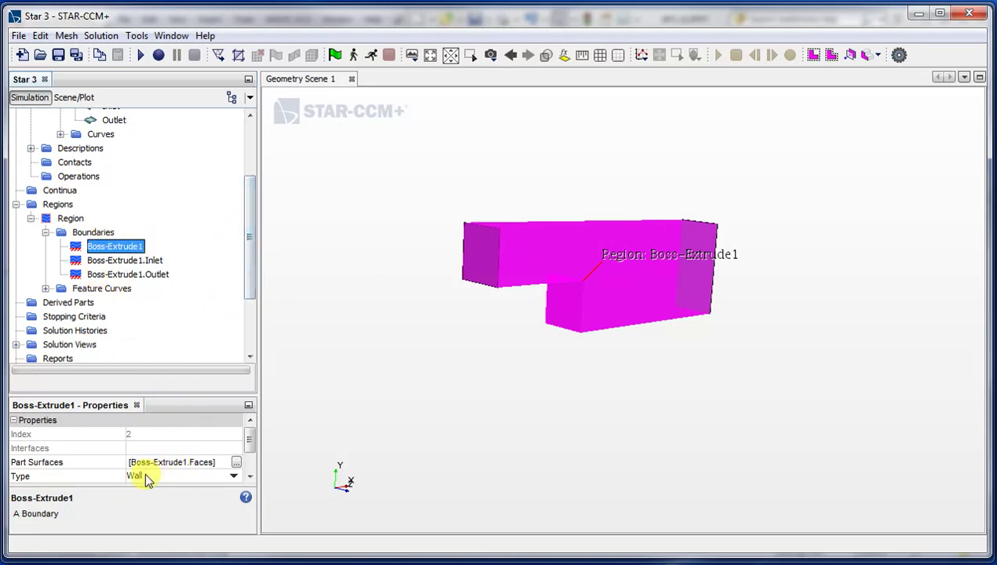
Set the Boss-Extrude1.Inlet boundary type to Velocity Inlet.
click(114, 260)
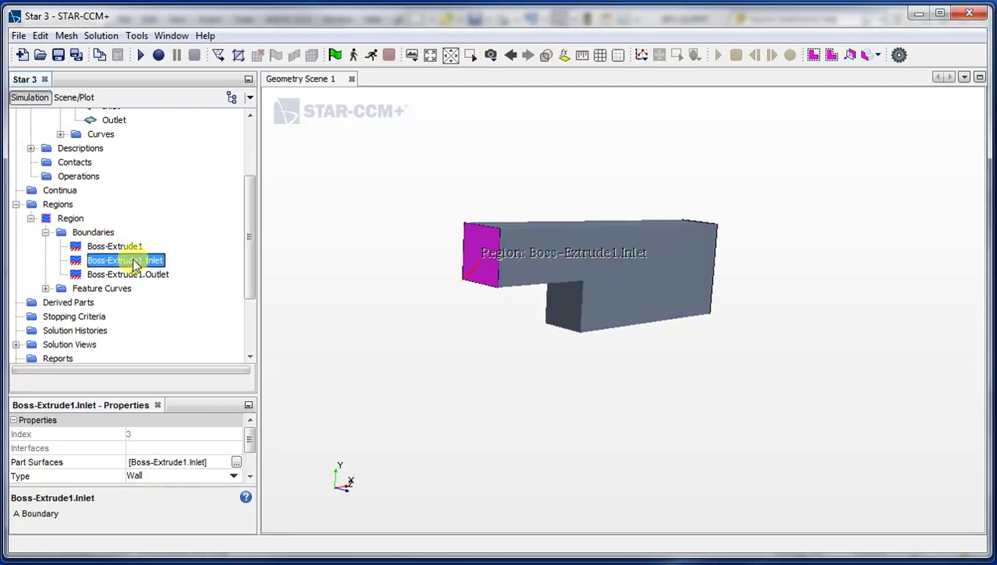
click(153, 479)
click(153, 480)
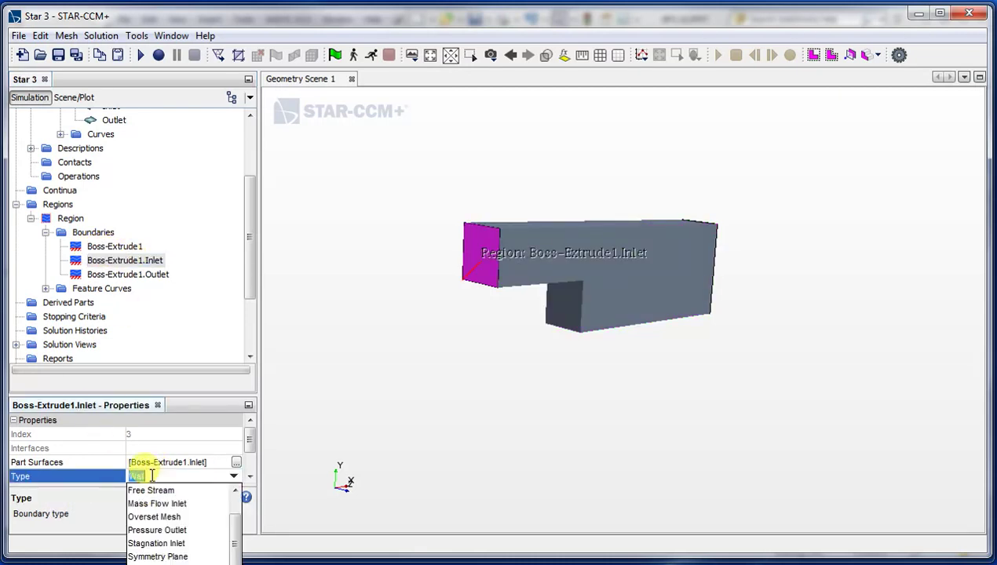
click(157, 562)
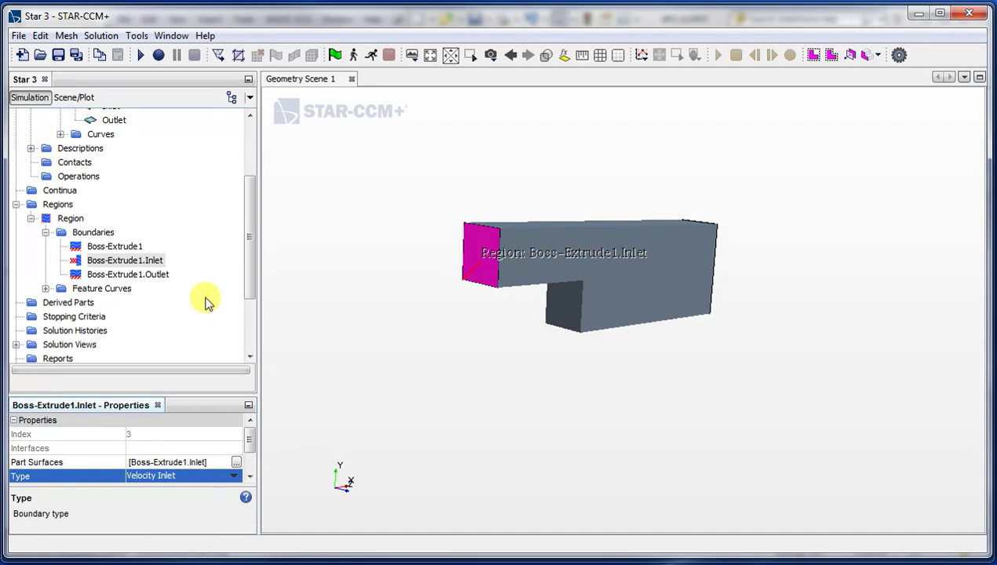
Set the Boss-Extrude1.Outlet boundary type to Pressure Outlet.
click(143, 274)
click(189, 476)
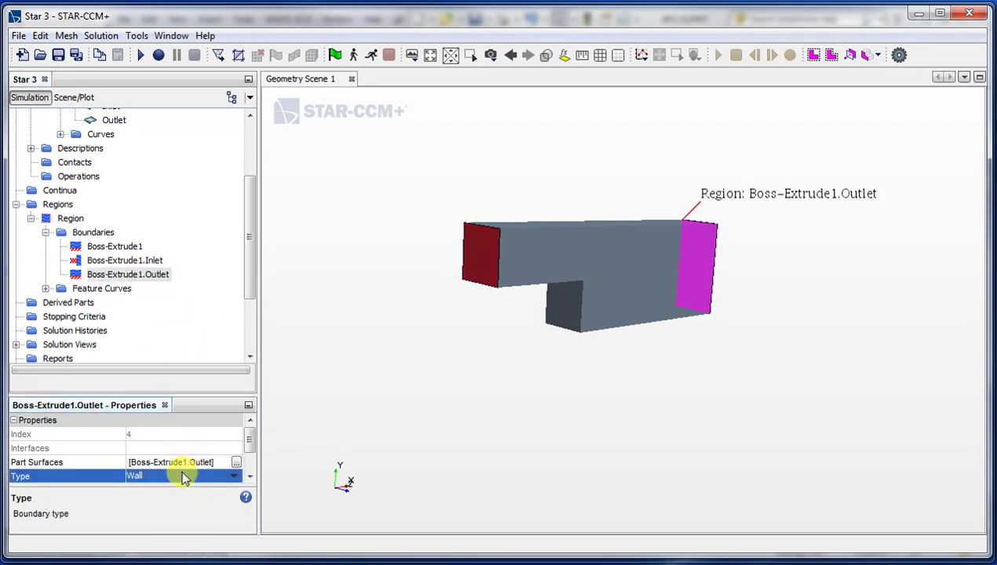
click(200, 476)
scroll(238, 534, up, 1)
scroll(238, 534, up, 1)
scroll(235, 534, down, 1)
click(188, 547)
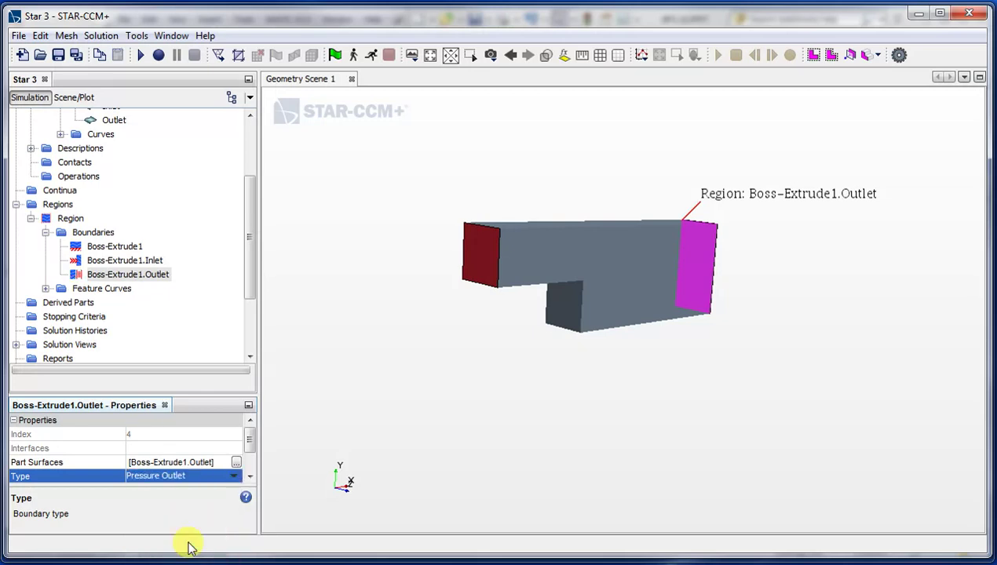
mouse_move(502, 363)
mouse_down()
mouse_move(461, 369)
mouse_move(515, 357)
mouse_up()
drag(501, 256, 530, 274)
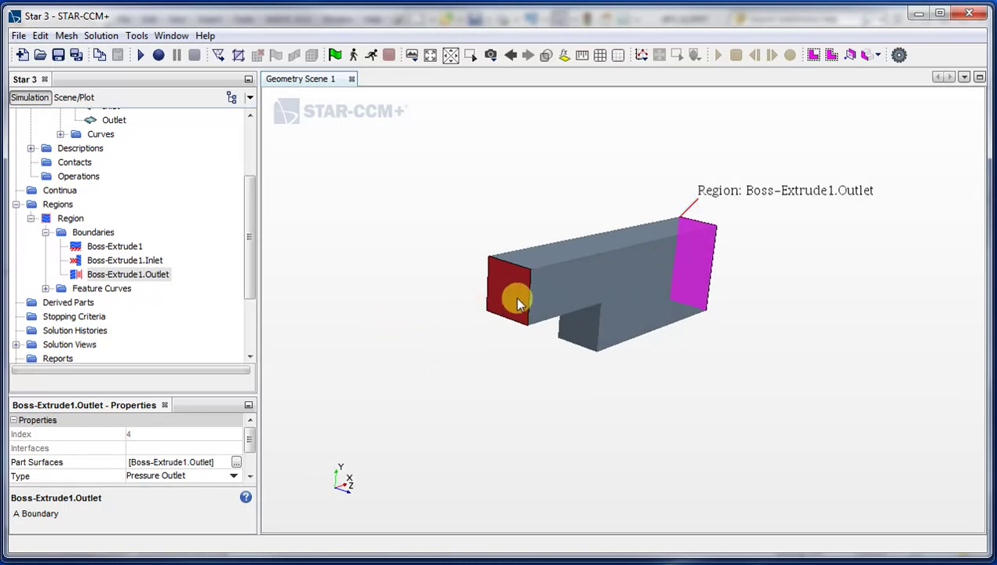
drag(764, 316, 557, 245)
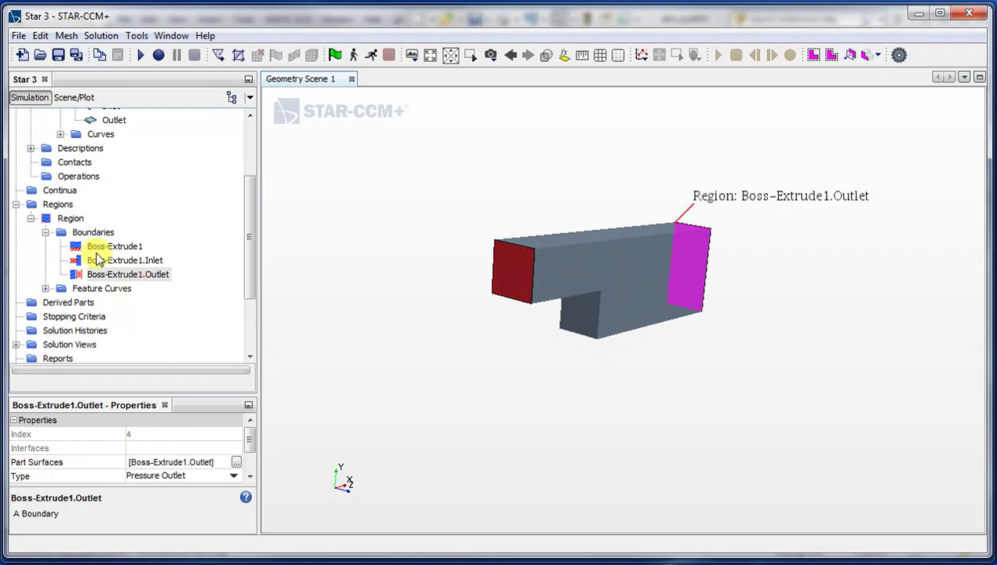
click(94, 246)
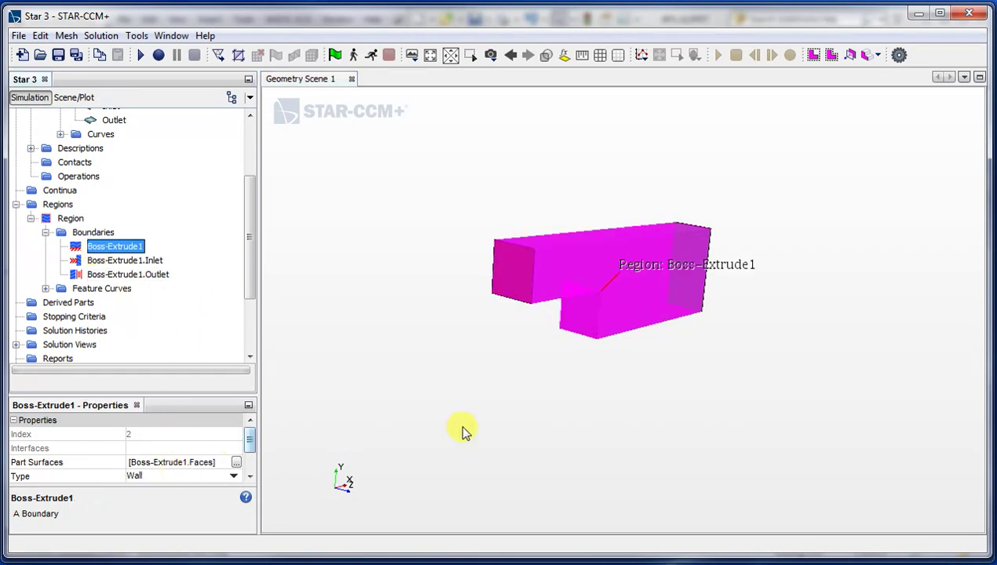
click(561, 477)
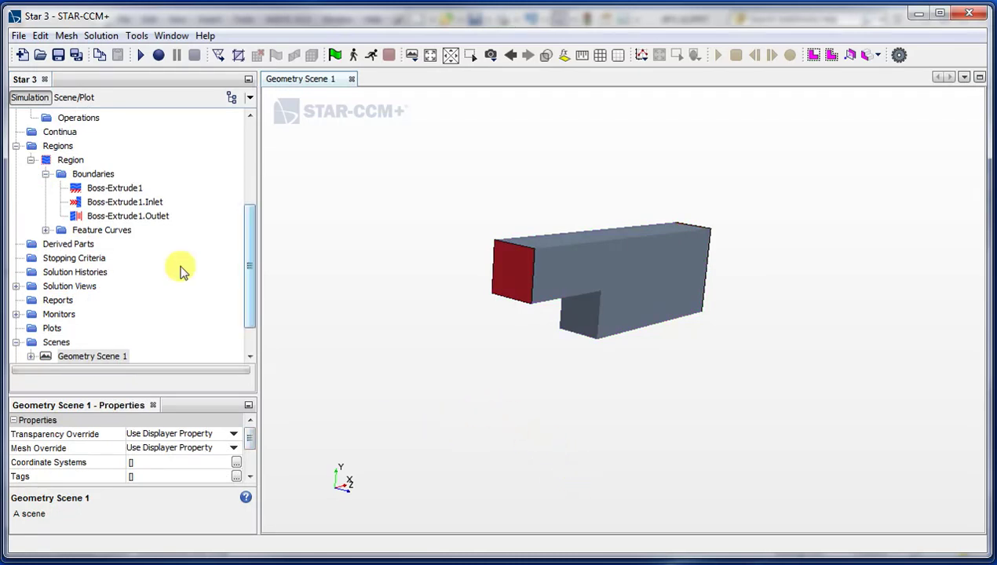